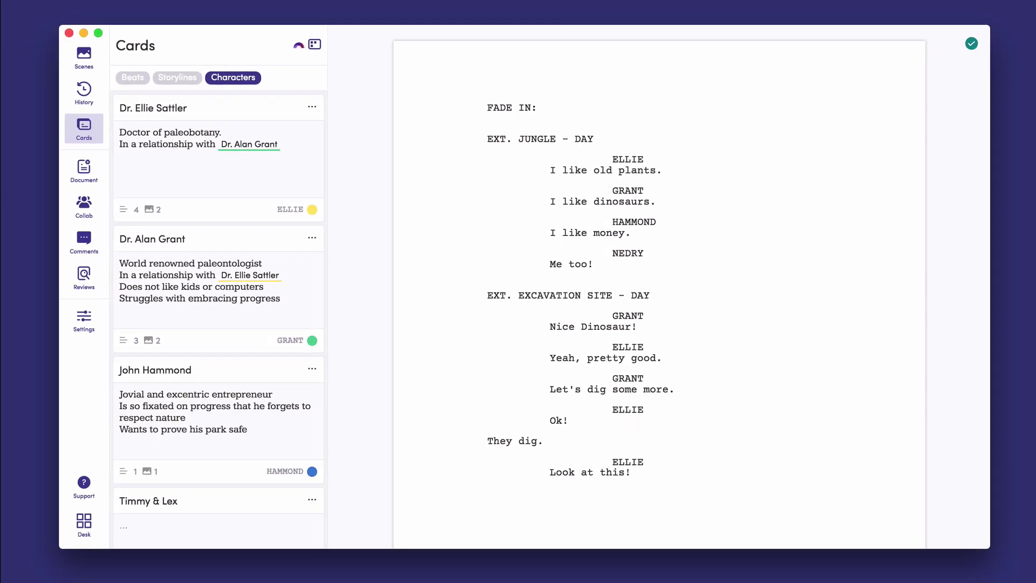
Turn the script's Nedry into a pink character card titled 'Dennis Nedry'.
scroll(246, 255, "down", 5)
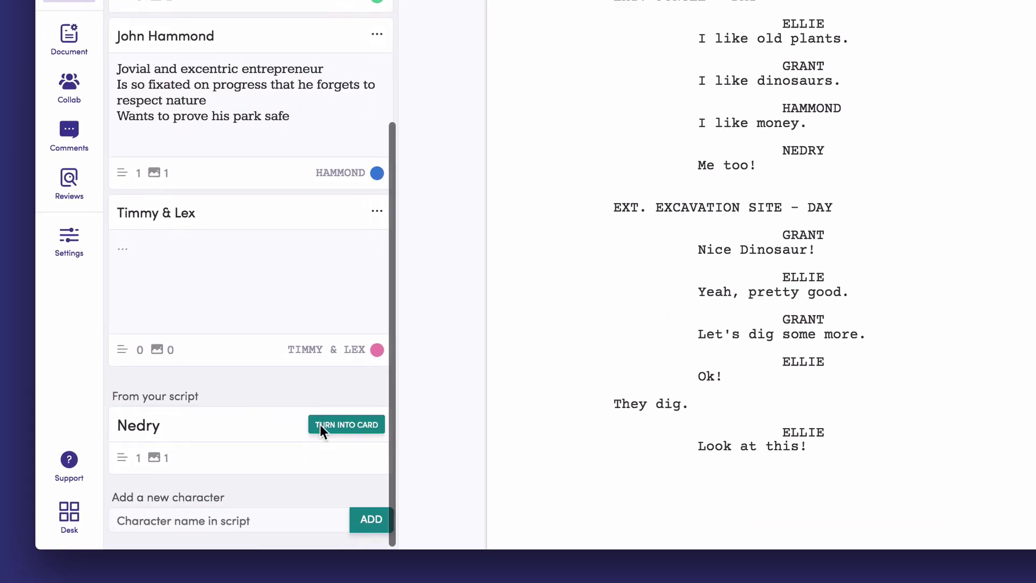
left_click(319, 424)
type("Dennis")
left_click(377, 350)
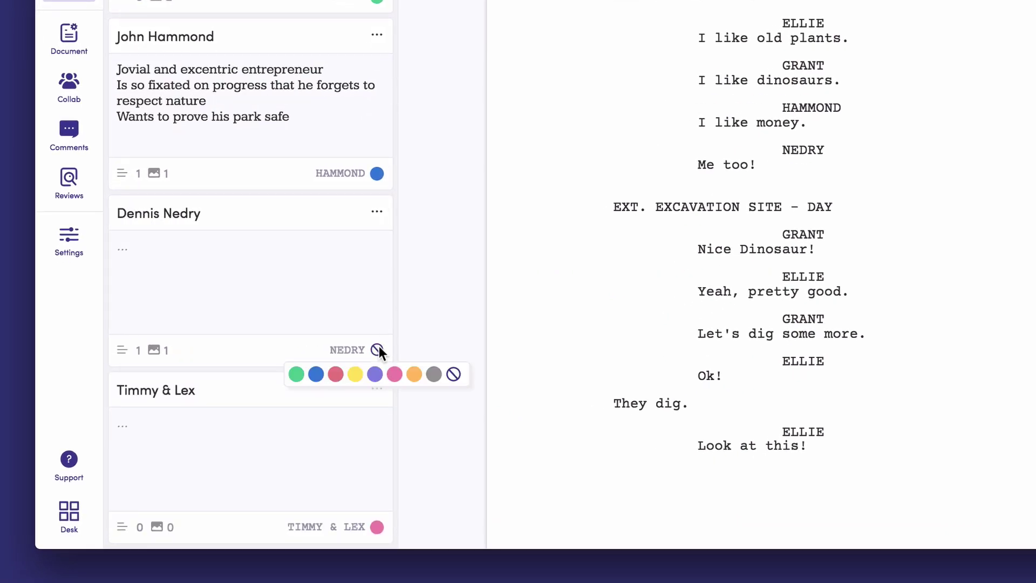
left_click(337, 374)
left_click(162, 248)
type("Is a disgruntled employee of @")
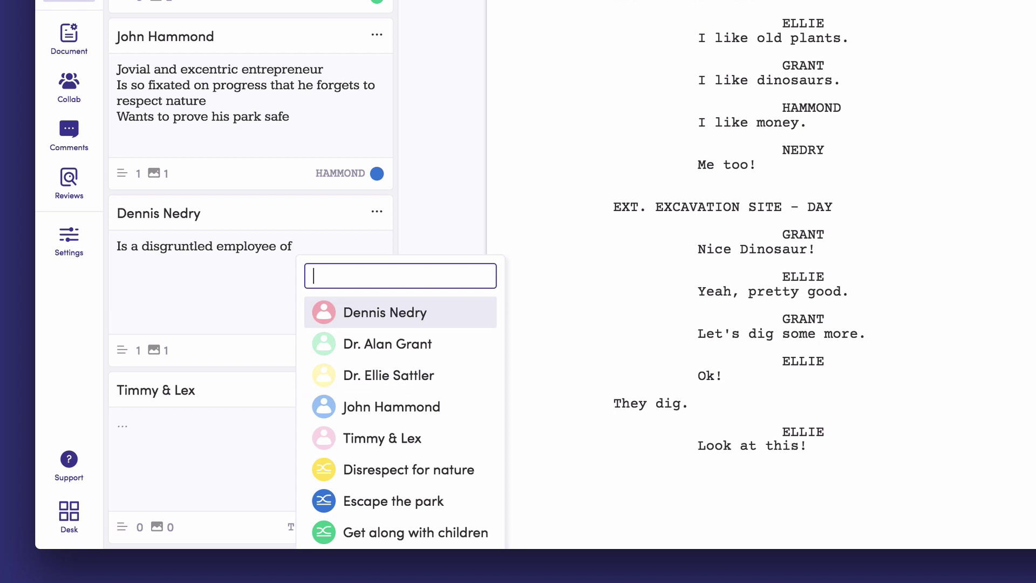
type("john")
key("Return")
type(". He wants to steal the dinosaur embryos and sell them to a competitor for $1.5 mill")
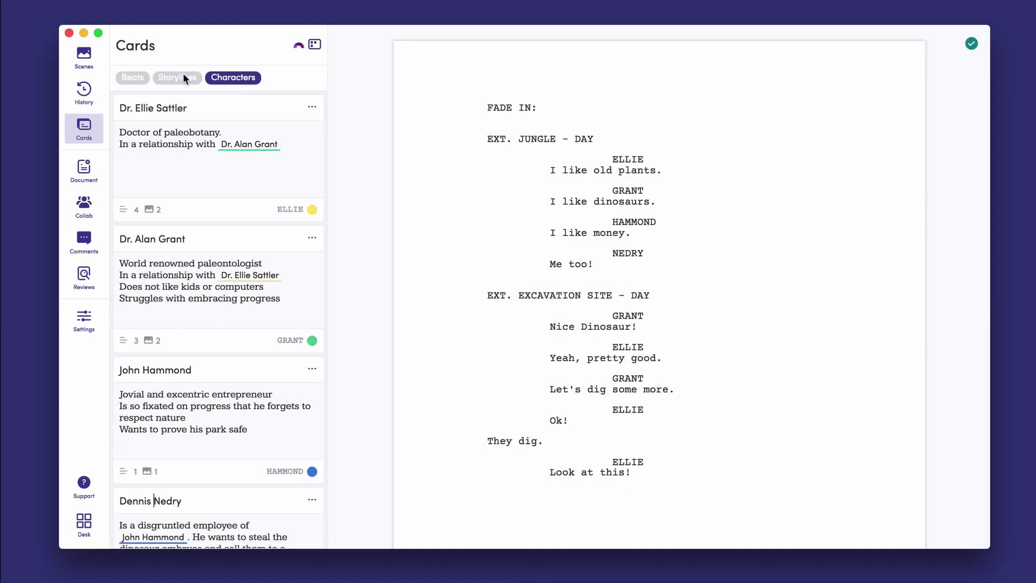
Under Storylines, create a new storyline card 'Steal the embryos' coloured red.
left_click(183, 73)
scroll(179, 148, "down", 1)
scroll(179, 148, "down", 2)
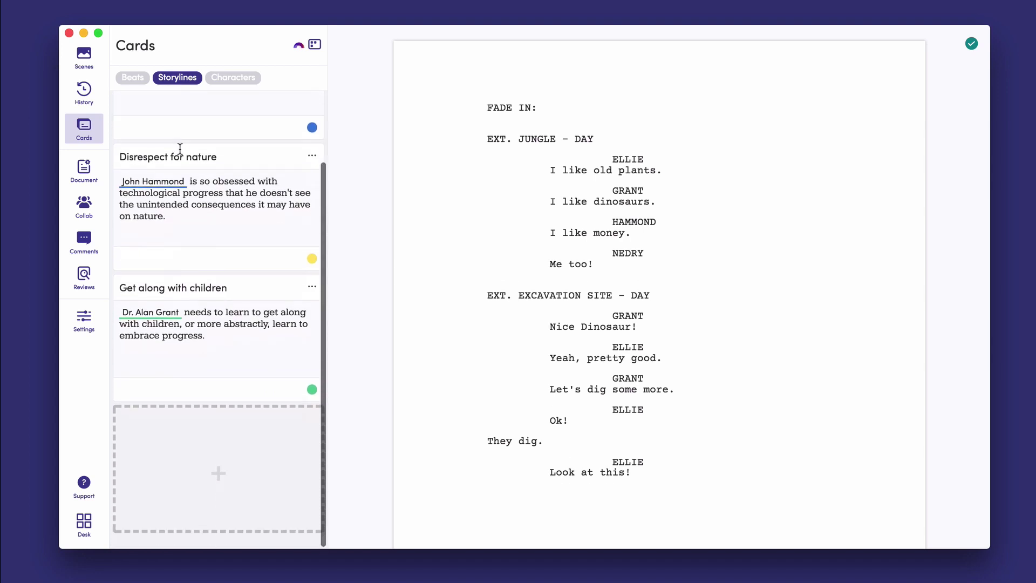
left_click(215, 467)
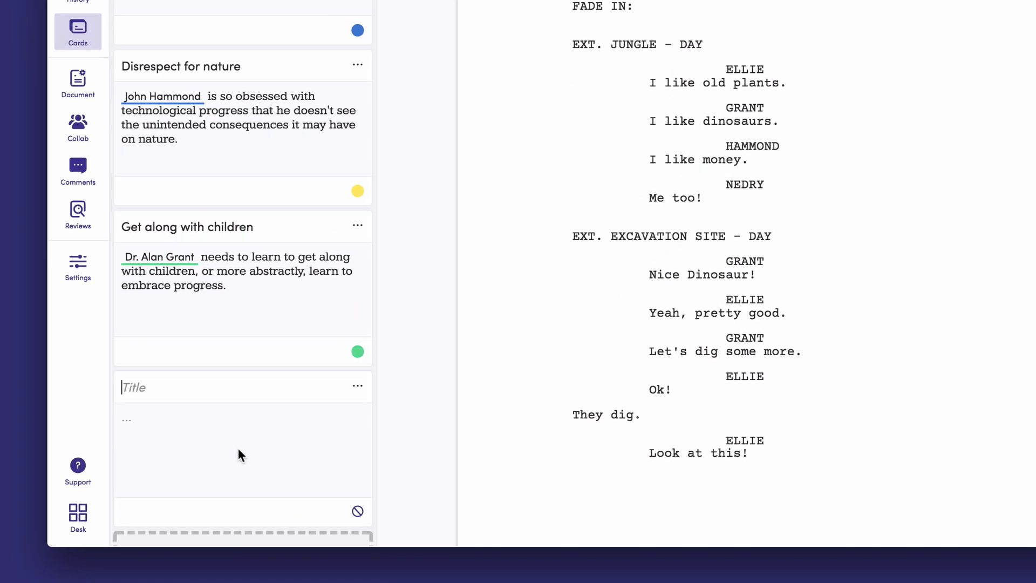
type("Steal the embryos")
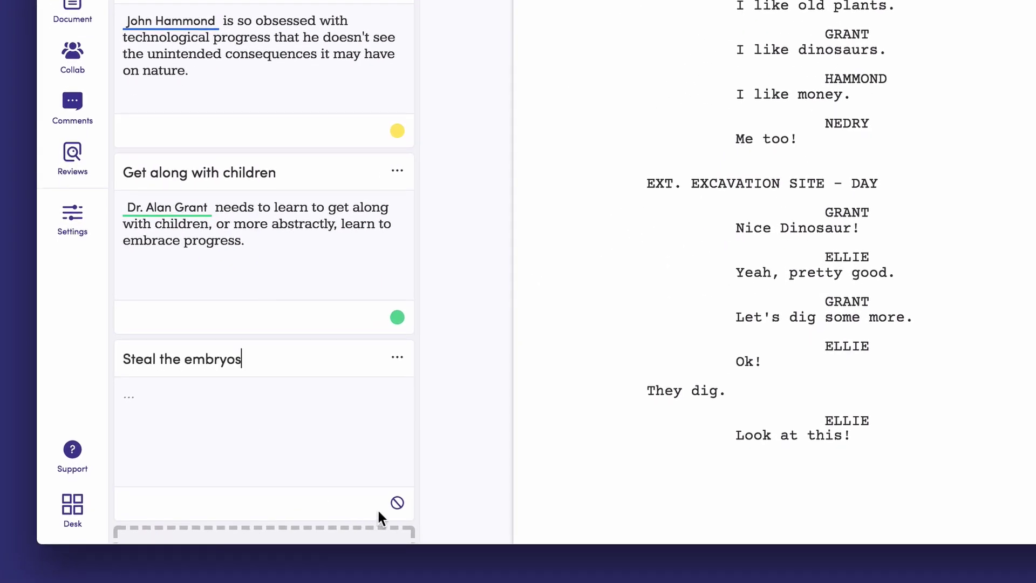
left_click(397, 503)
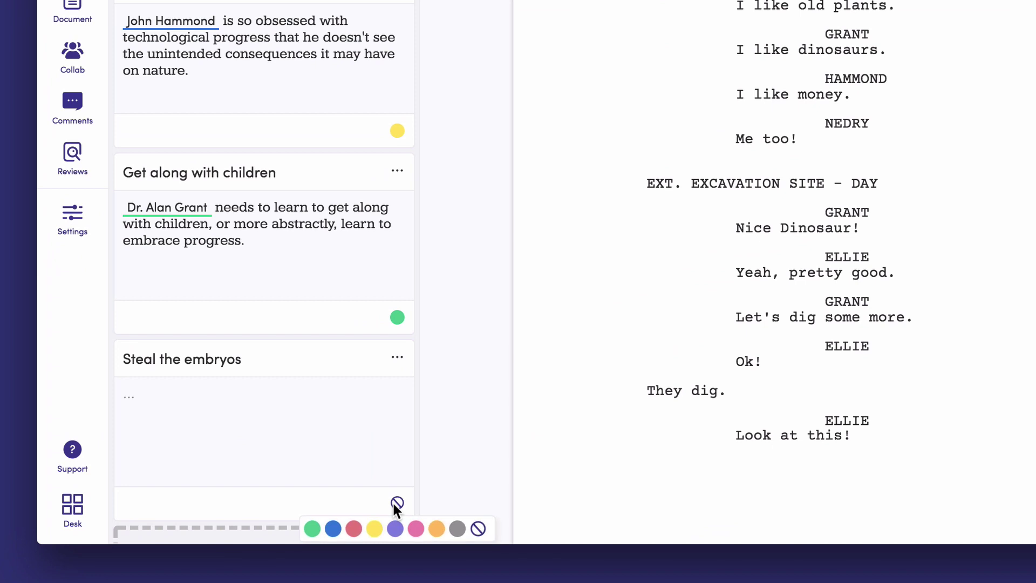
left_click(354, 529)
Add beat 'A worker is killed': workers moving crates when a monster breaks out.
left_click(154, 120)
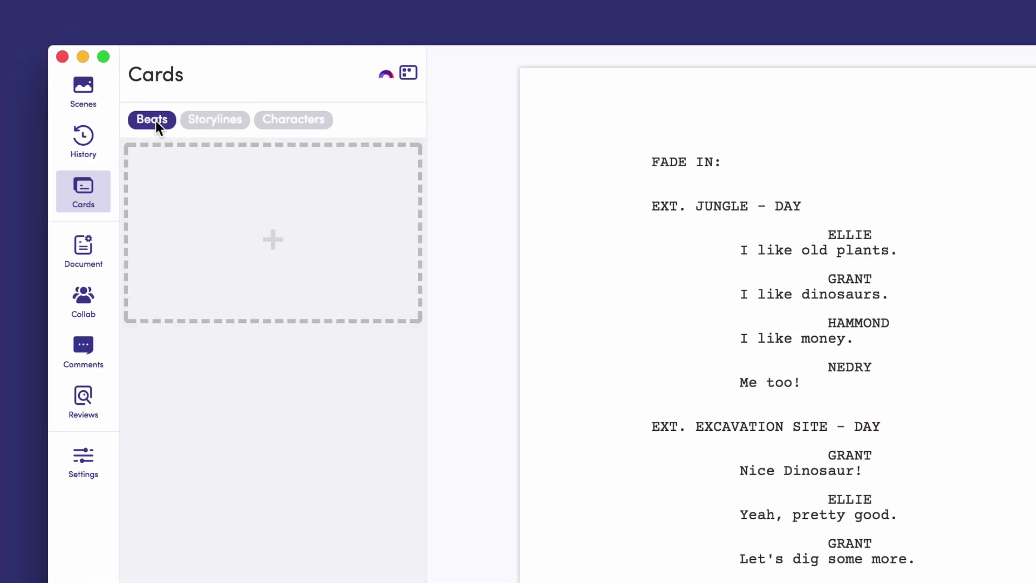
left_click(266, 235)
type("A worker is killed")
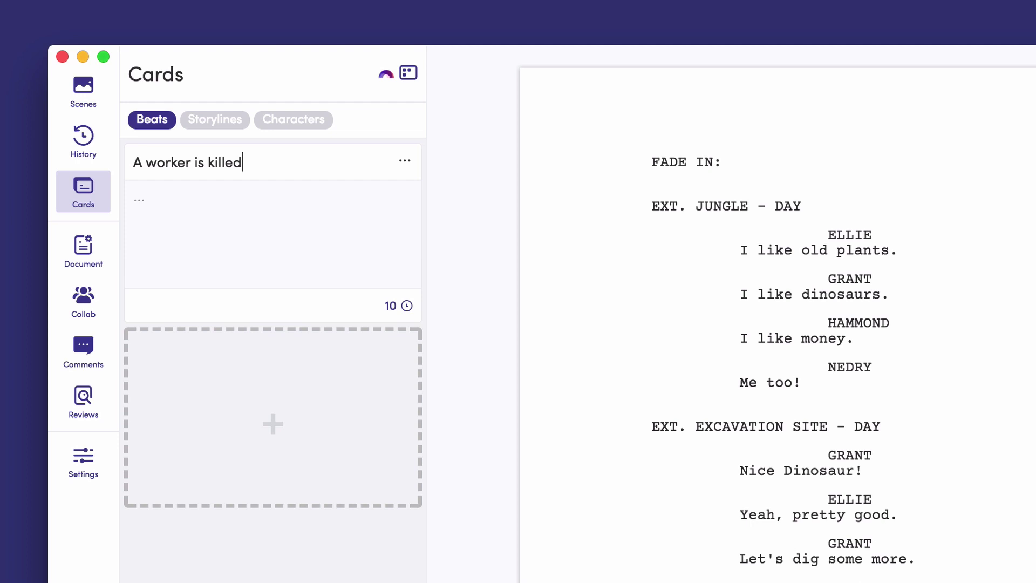
left_click(136, 196)
type("Some workers in the Jungle are moving crates. A monste")
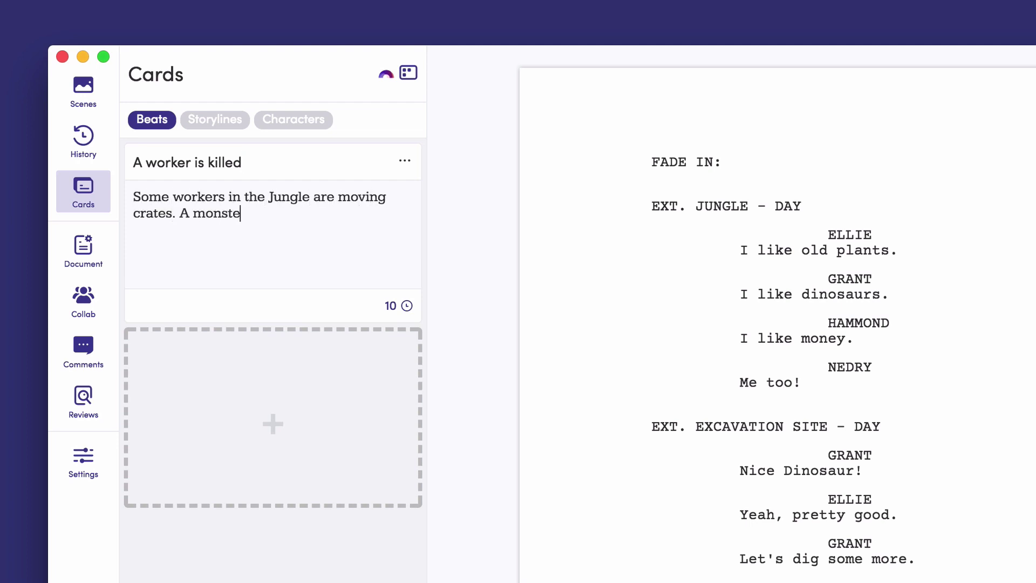
type("r breaks out of the crate and kills one of the men – what kind of monster this is, we don't know. This ma")
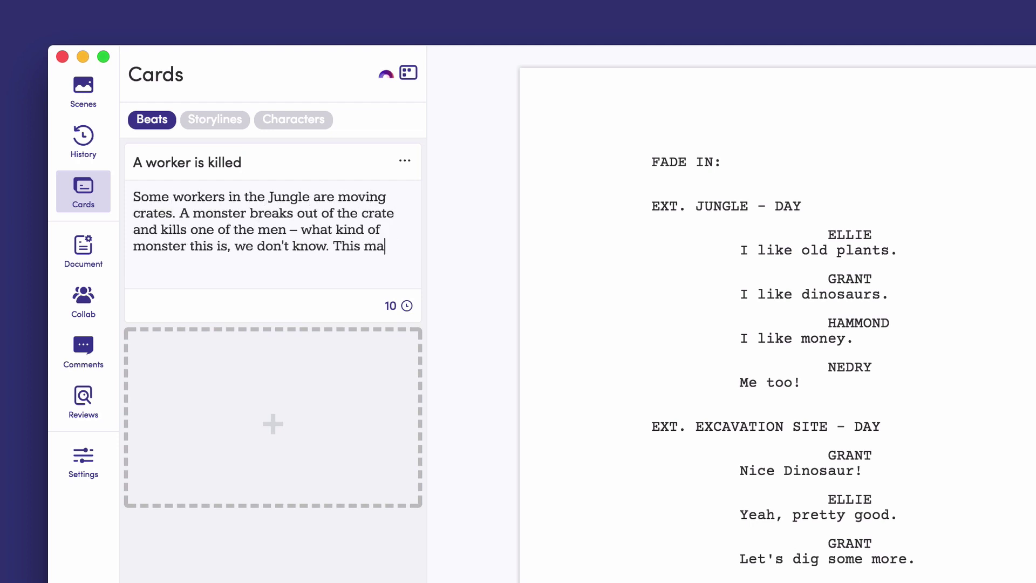
type("kes John Hammond 's investor's nervou")
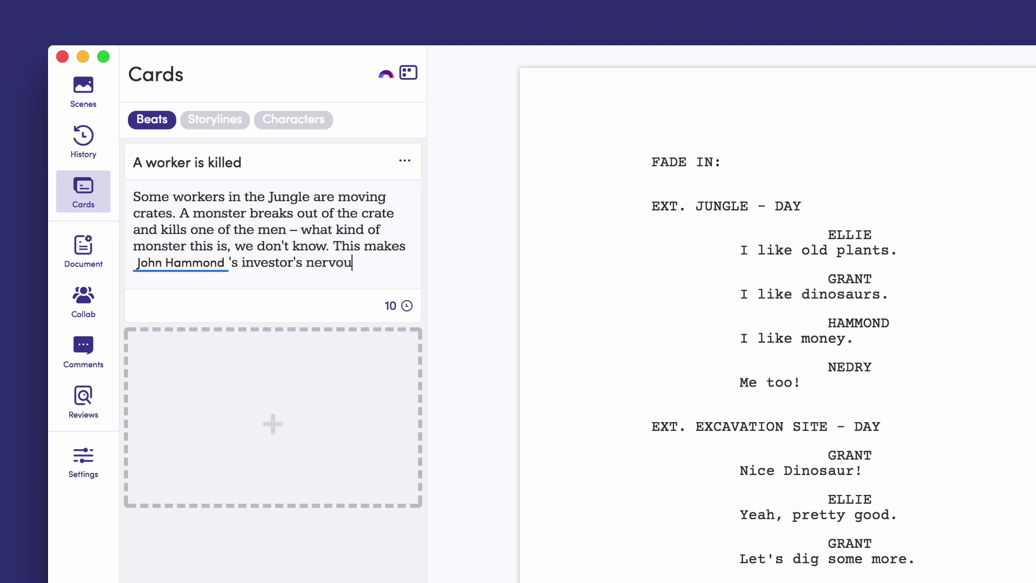
type("s.")
Add beat 'Grant scares a child' mentioning Dr. Alan Grant, tagged Disrespect for nature.
key("ctrl+Return")
type("Grant scares a child")
key("Tab")
type("@")
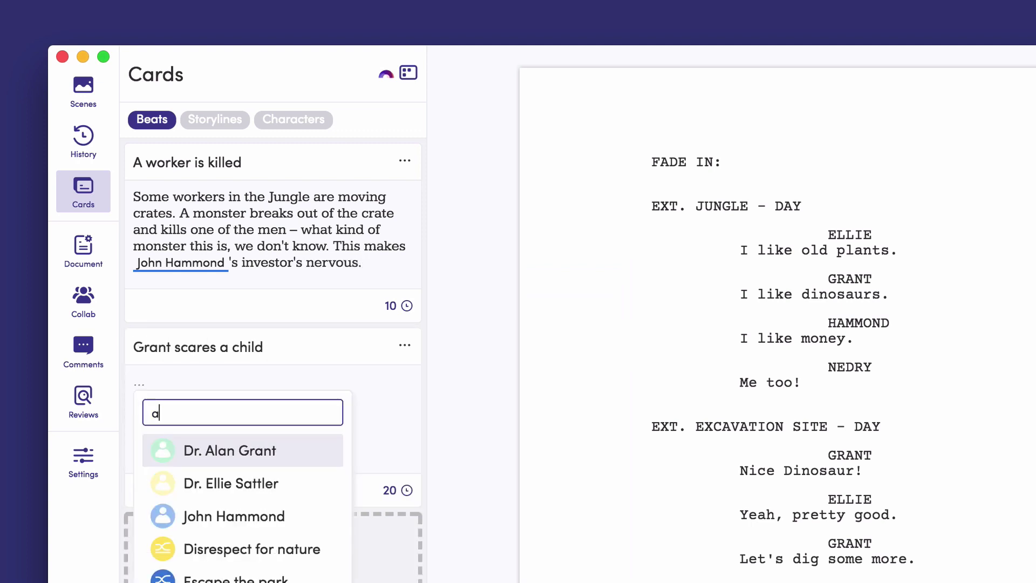
key("Return")
type("has computer trouble, which he always seems to ")
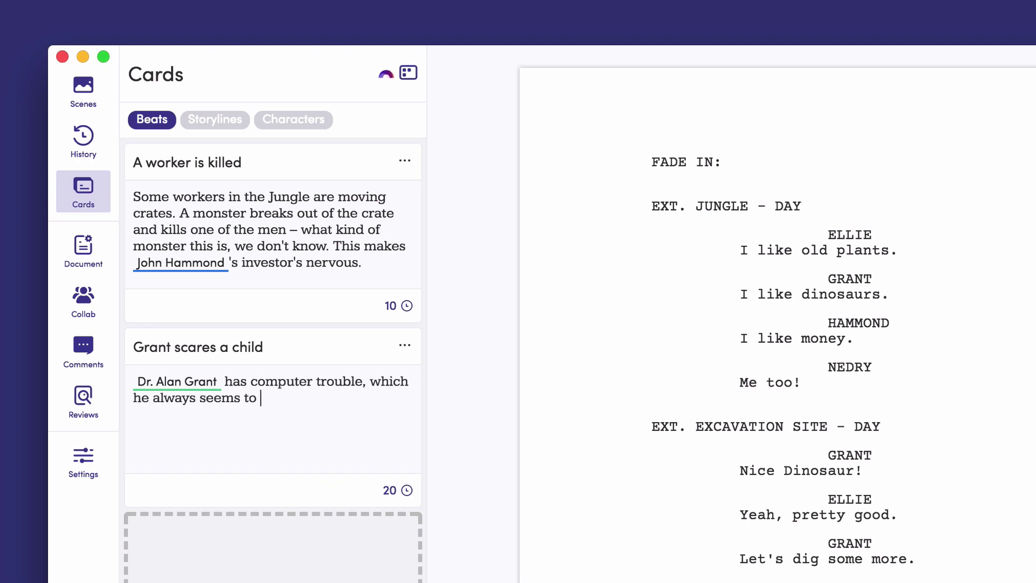
type("have. When a child annoys him, he explains the dangers of the Vel")
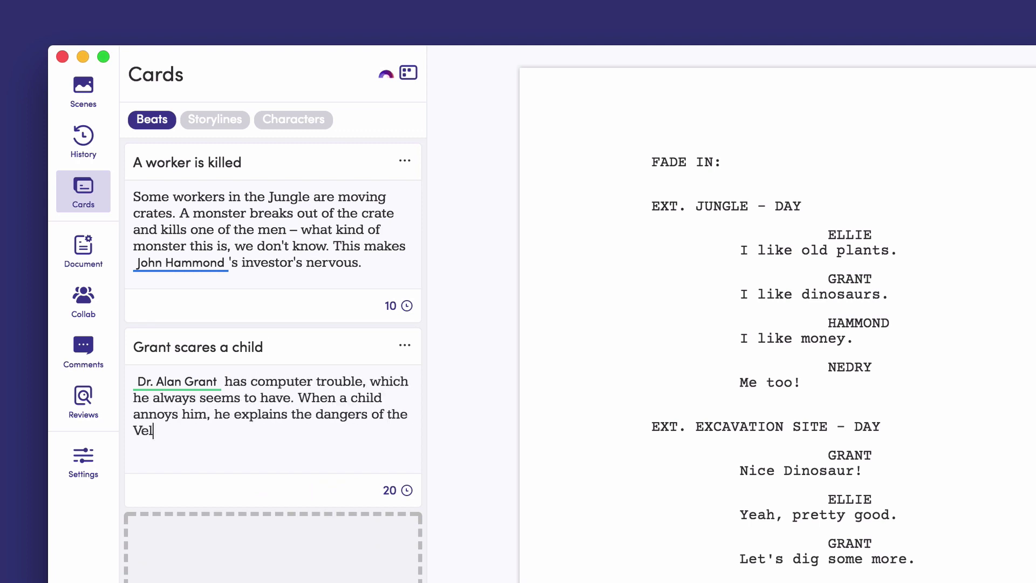
type("ociraptor – making the child cry – ")
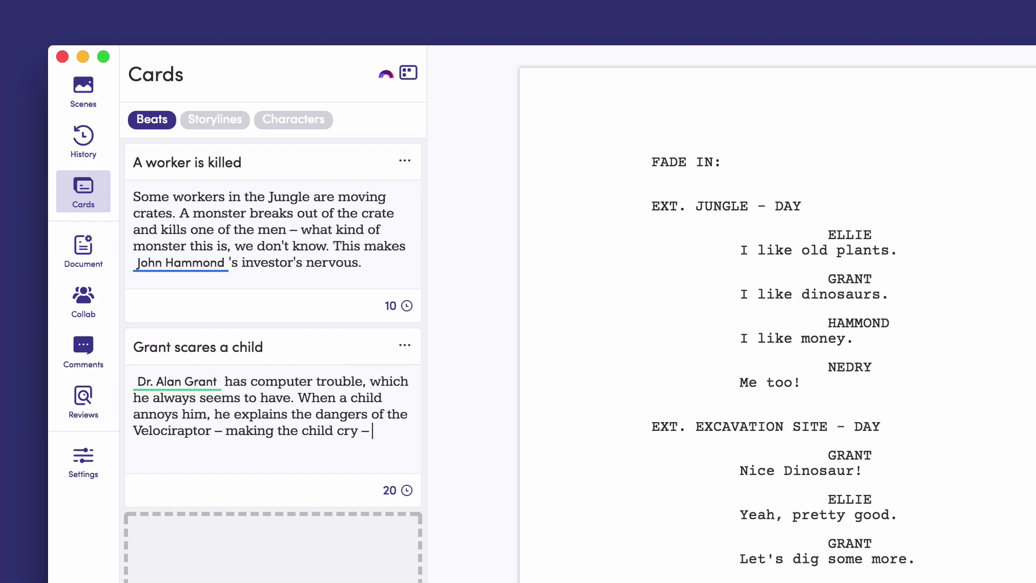
type("and states the theme: ")
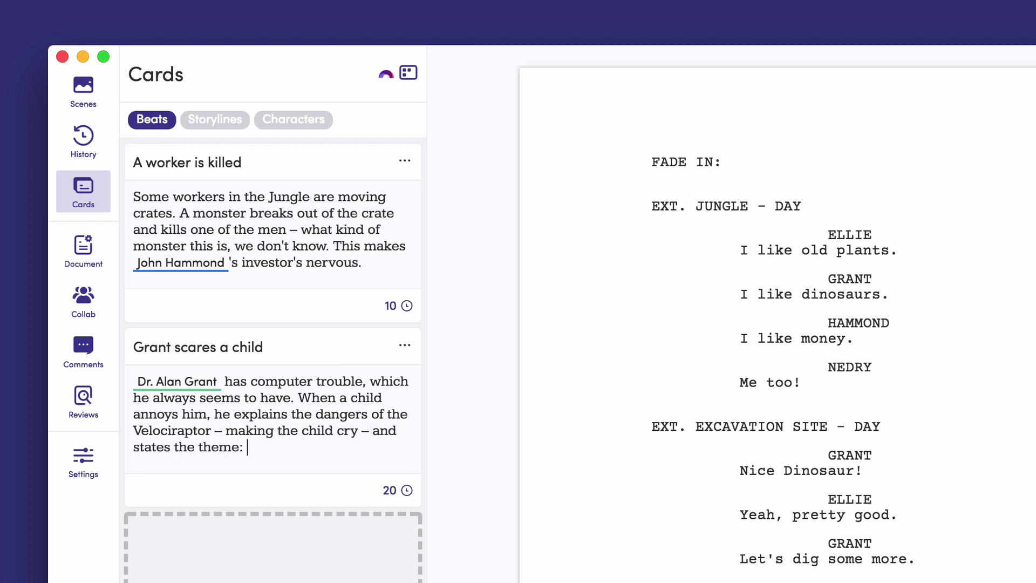
type("@")
type("dis")
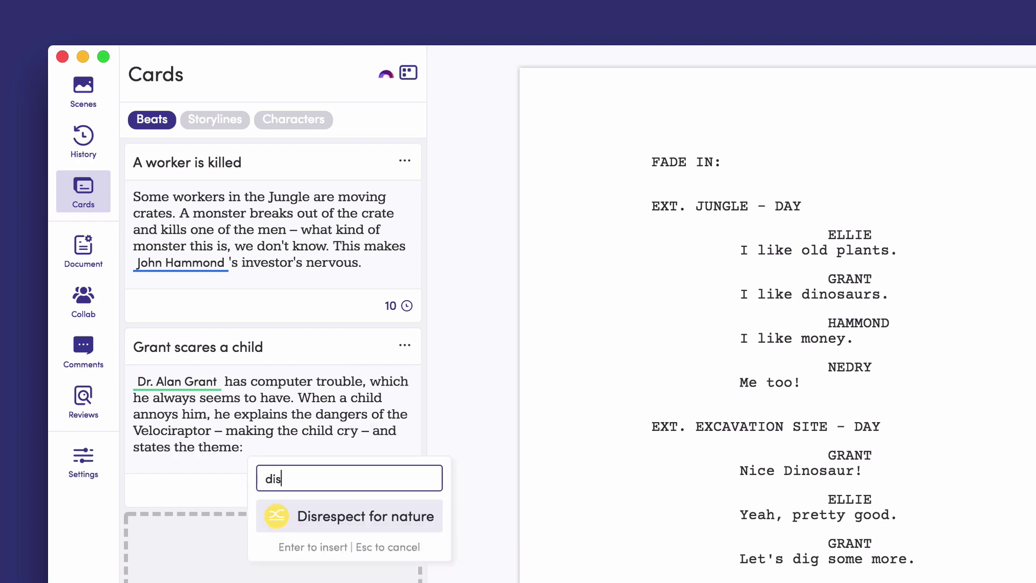
key("Return")
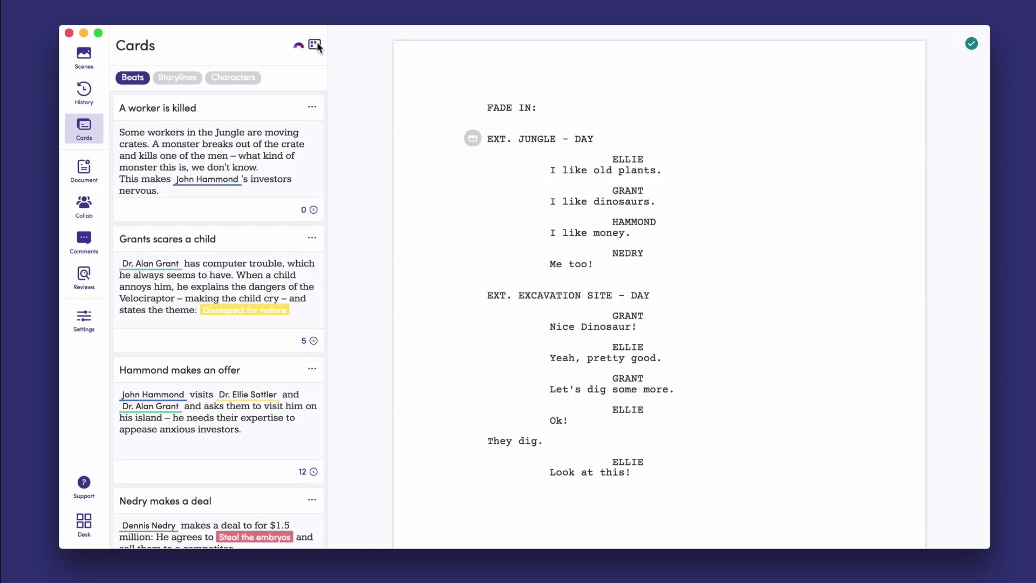
In a full-width grid, move Children arrive, Virus installed and Nedry makes a deal earlier, beside the screenplay.
left_click(317, 43)
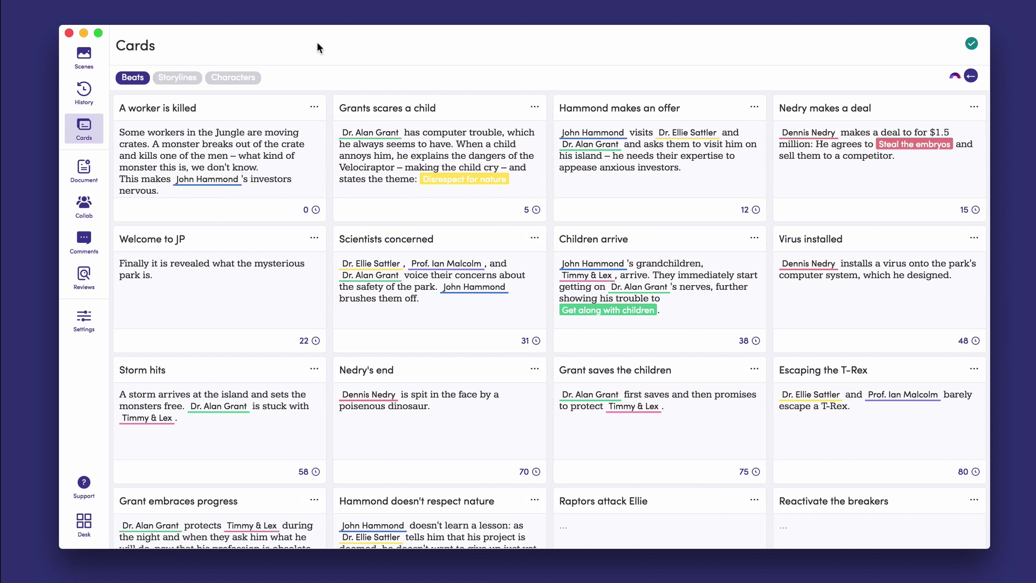
left_click_drag(648, 238, 436, 236)
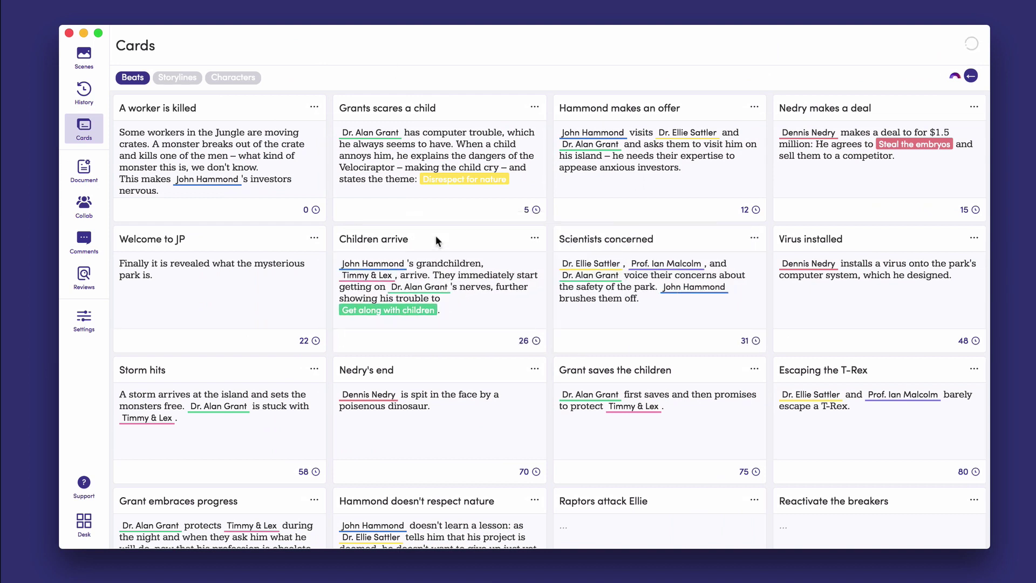
left_click_drag(863, 240, 332, 246)
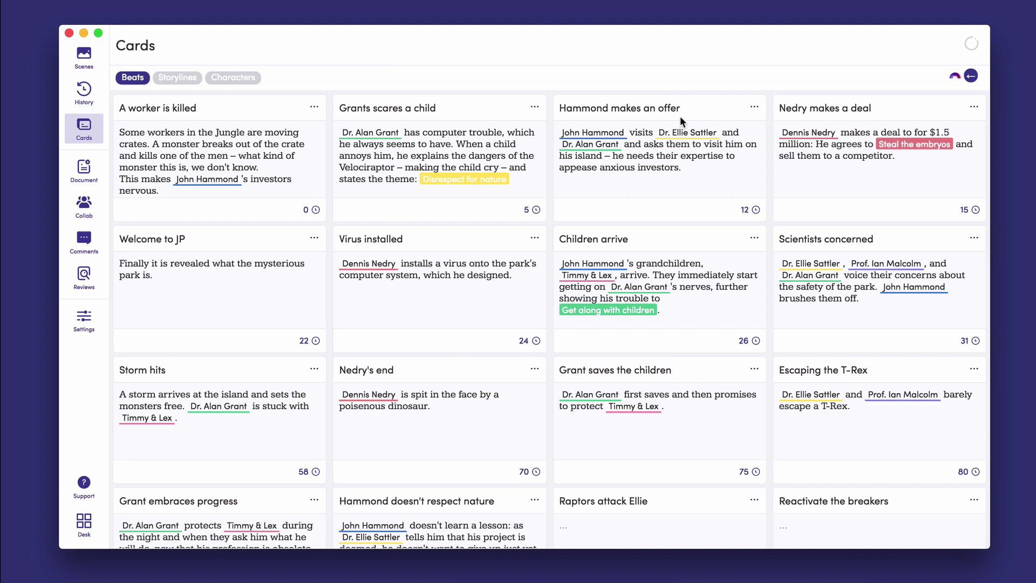
left_click_drag(864, 108, 737, 109)
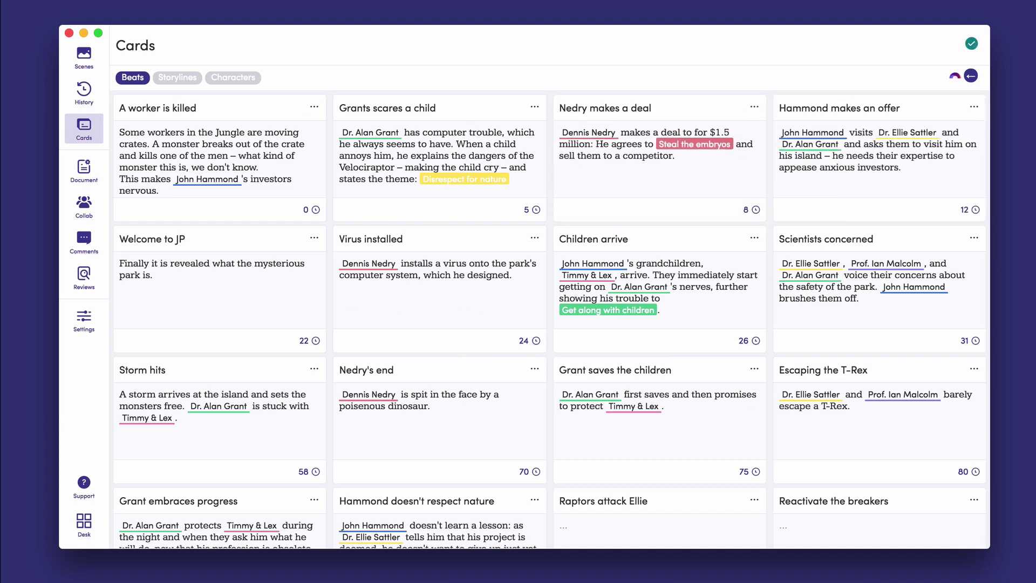
left_click(971, 75)
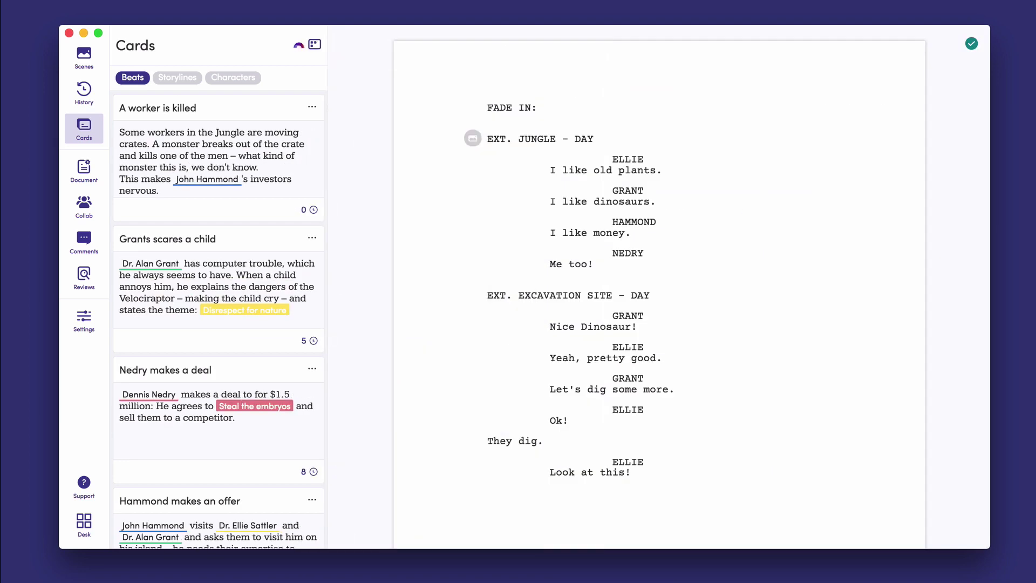
In Arc Mode, plot yellow Disrespect for nature points: beat 0 raised, 31 low, 48.
left_click(300, 47)
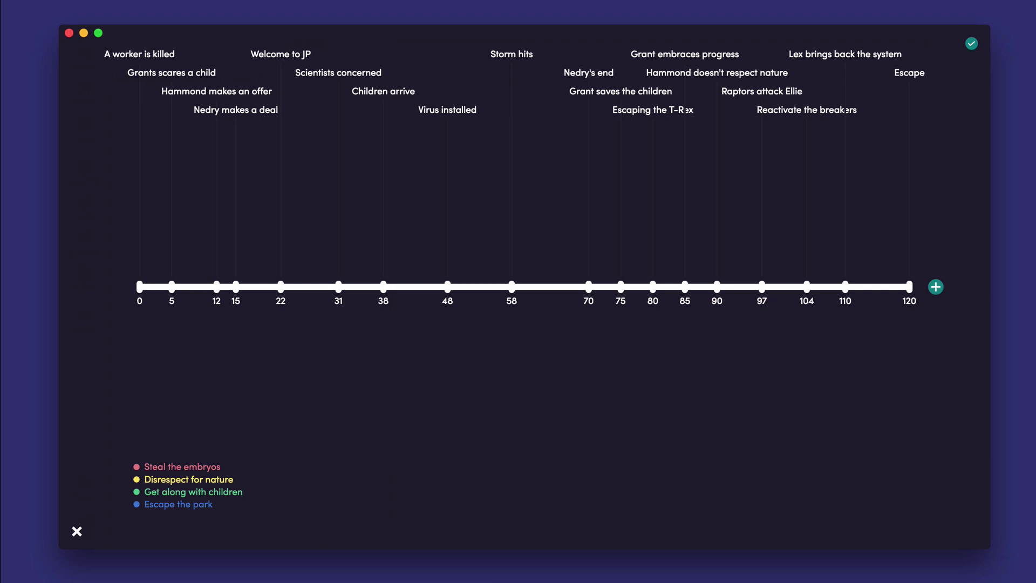
mouse_move(512, 286)
left_mouse_down()
mouse_move(557, 287)
mouse_move(512, 288)
left_mouse_up()
left_click(139, 287)
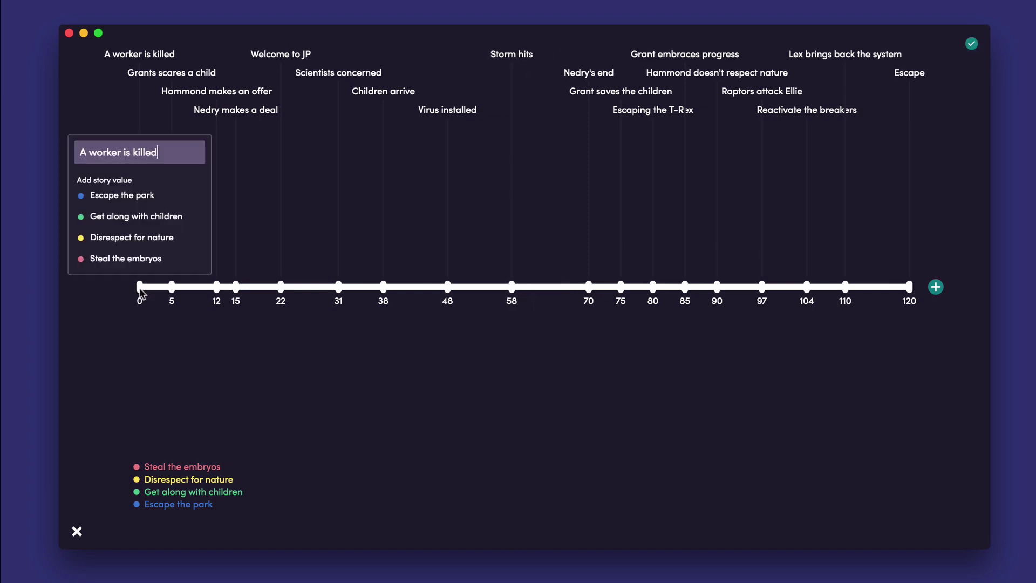
mouse_move(140, 238)
left_mouse_down()
mouse_move(140, 210)
mouse_move(140, 252)
left_mouse_up()
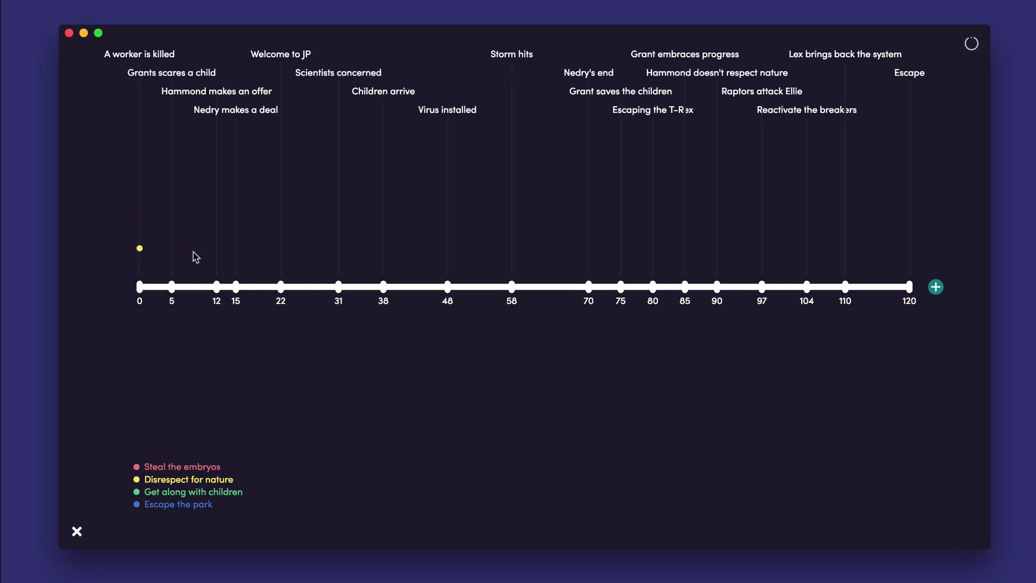
left_click(339, 287)
mouse_move(338, 236)
left_mouse_down()
mouse_move(338, 211)
mouse_move(338, 354)
left_mouse_up()
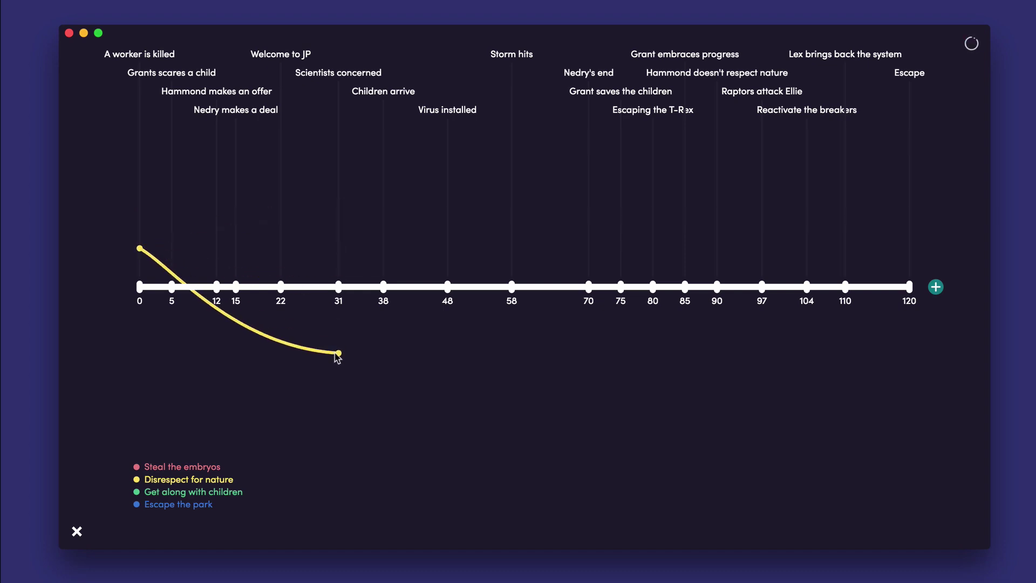
left_click(447, 287)
left_click(448, 236)
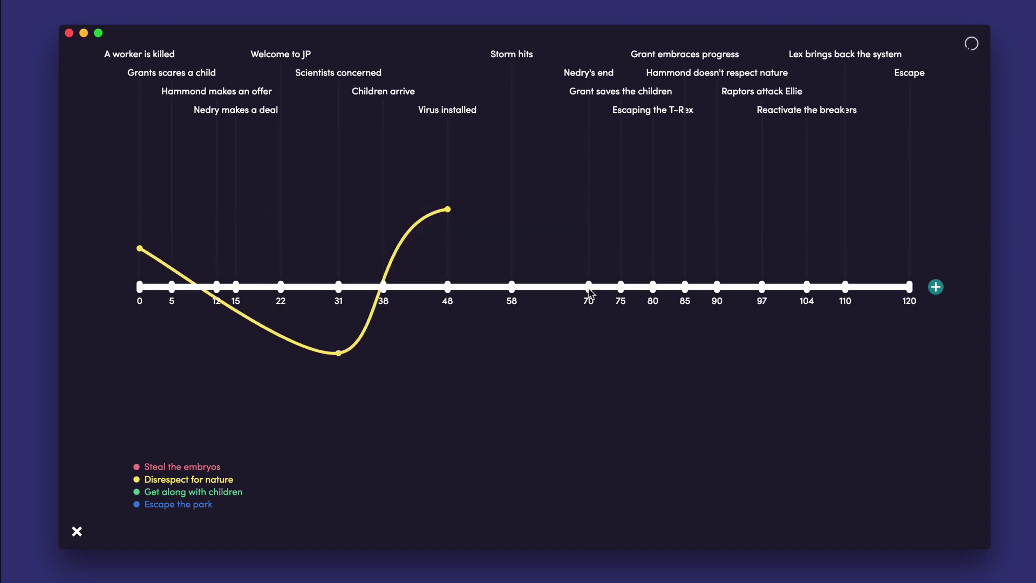
Extend the yellow curve: beats 70 and 80 low, 90 high, 120 far down.
left_click(588, 286)
left_click(592, 236)
left_click_drag(590, 211, 589, 374)
left_click(654, 286)
left_click(645, 237)
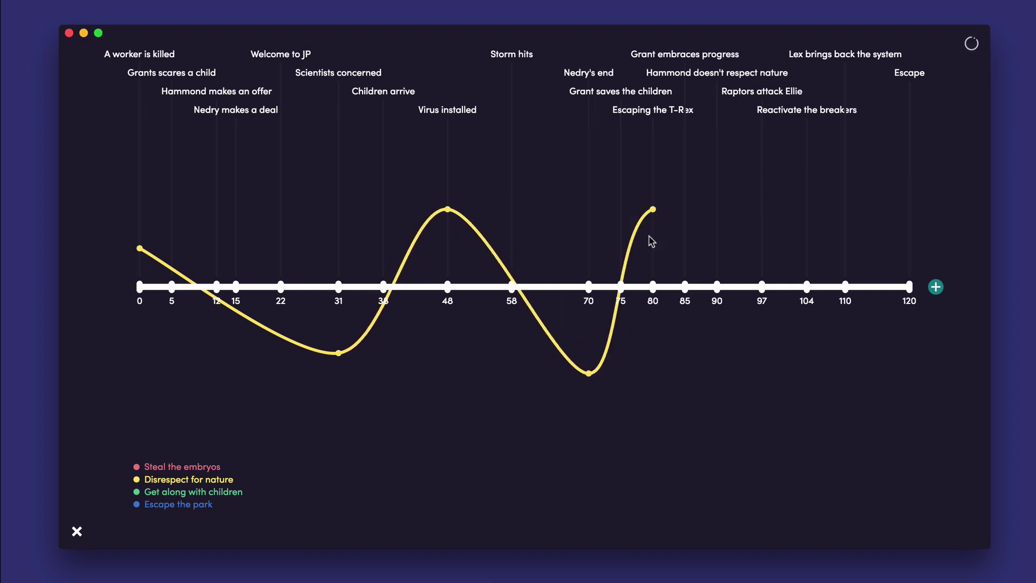
left_click_drag(654, 211, 648, 380)
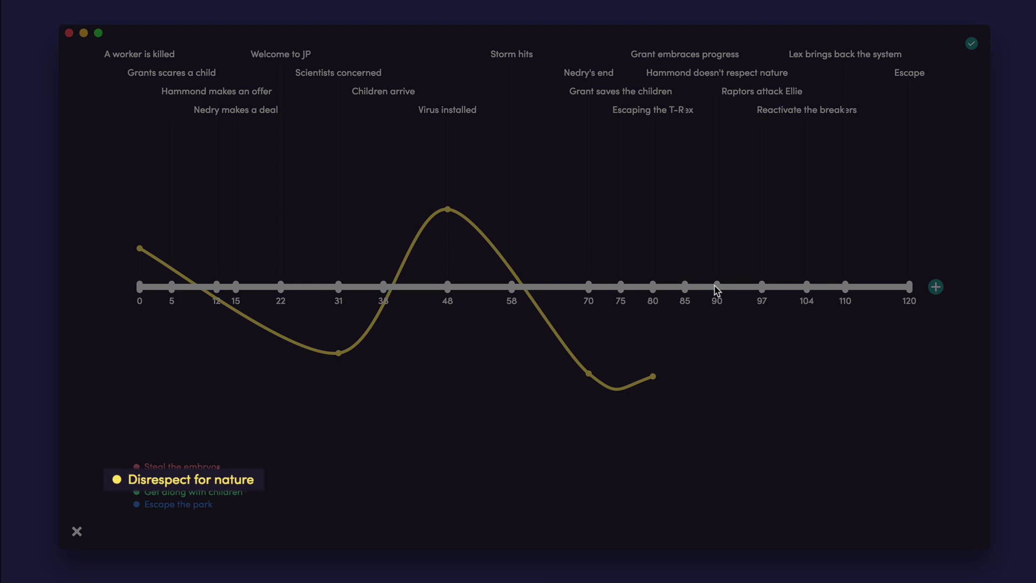
left_click(718, 287)
left_click(709, 237)
left_click_drag(718, 210, 717, 167)
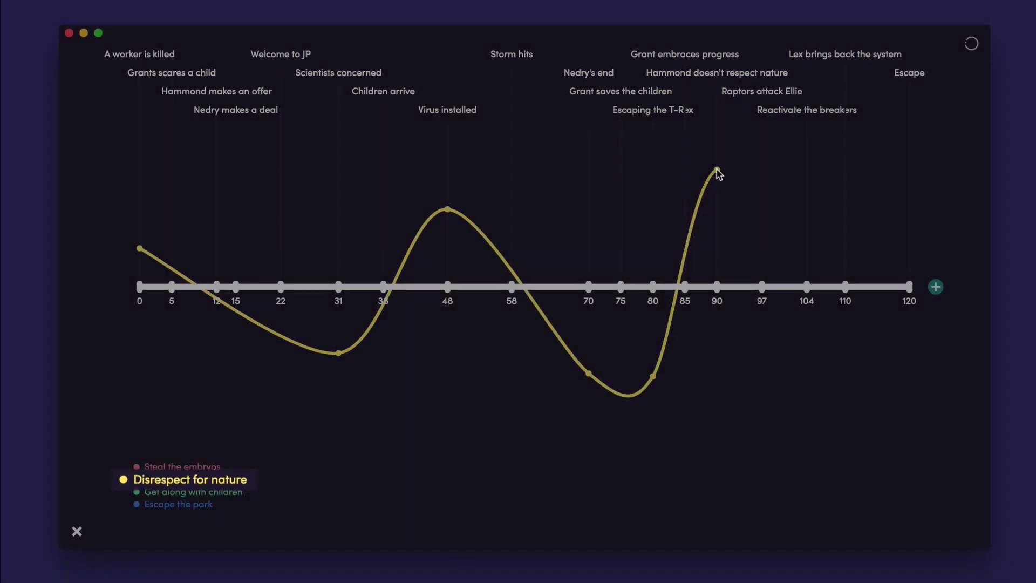
left_click(910, 287)
left_click(900, 238)
left_click_drag(910, 210, 910, 442)
Plot blue Escape the park points: beat 58 far down, 75 below the line, 80.
left_click(512, 286)
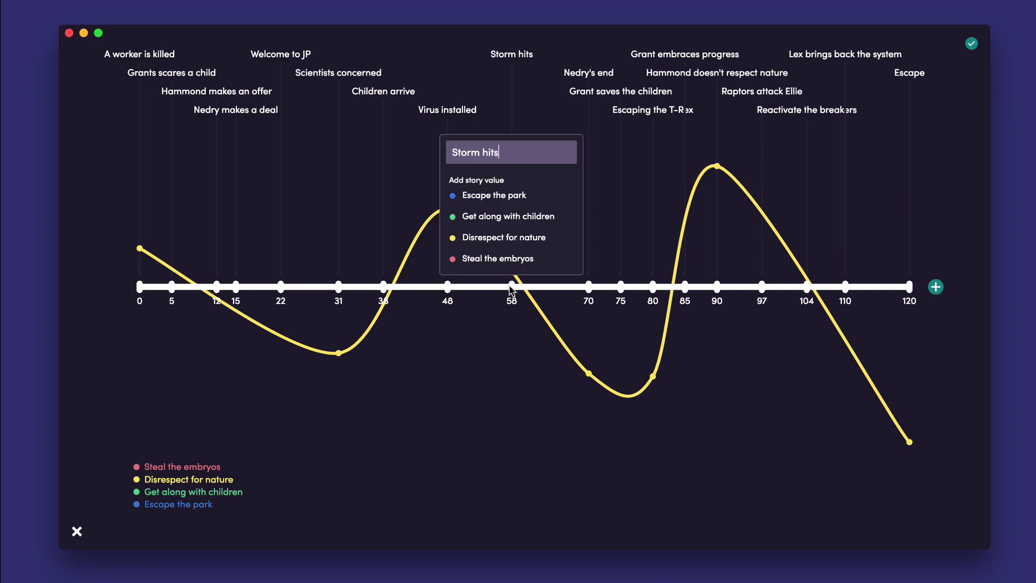
left_click(490, 197)
left_click_drag(512, 211, 488, 493)
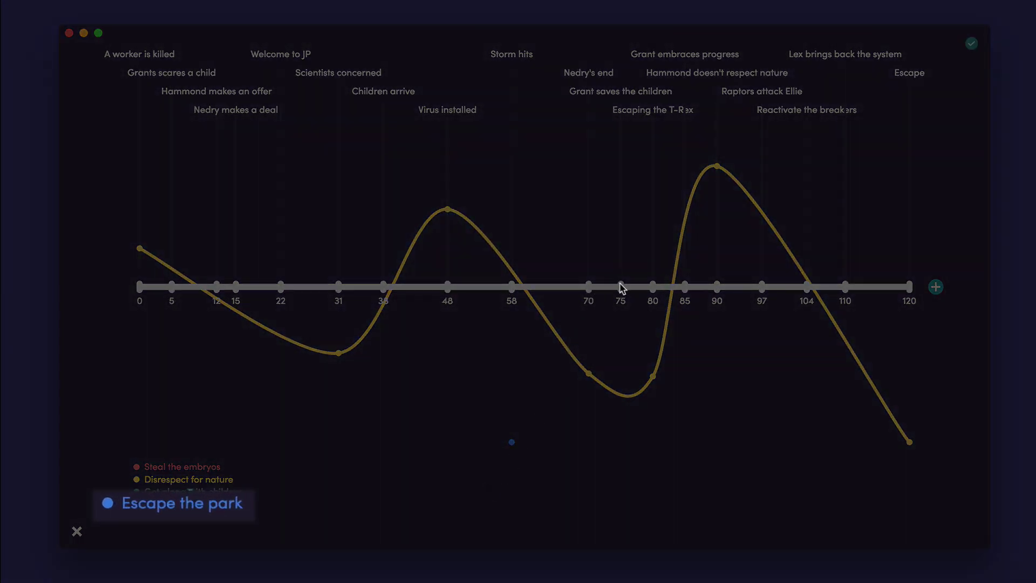
left_click(620, 287)
left_click(610, 199)
left_click_drag(624, 213, 621, 327)
left_click(654, 287)
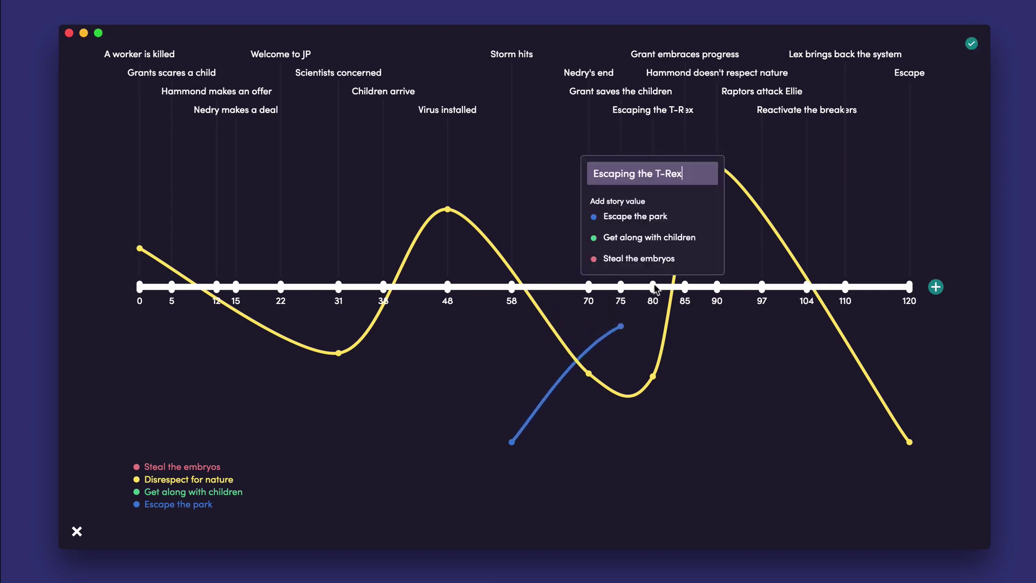
left_click(654, 217)
Extend the blue curve: beats 97 and 104 low, 110, then 120 high.
left_click(762, 286)
left_click(750, 198)
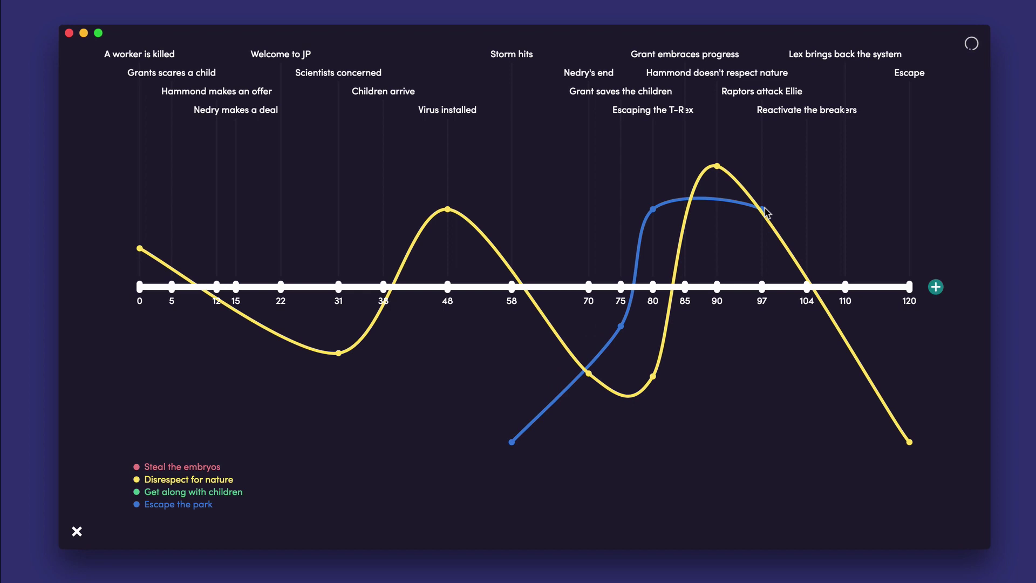
left_click_drag(763, 209, 762, 383)
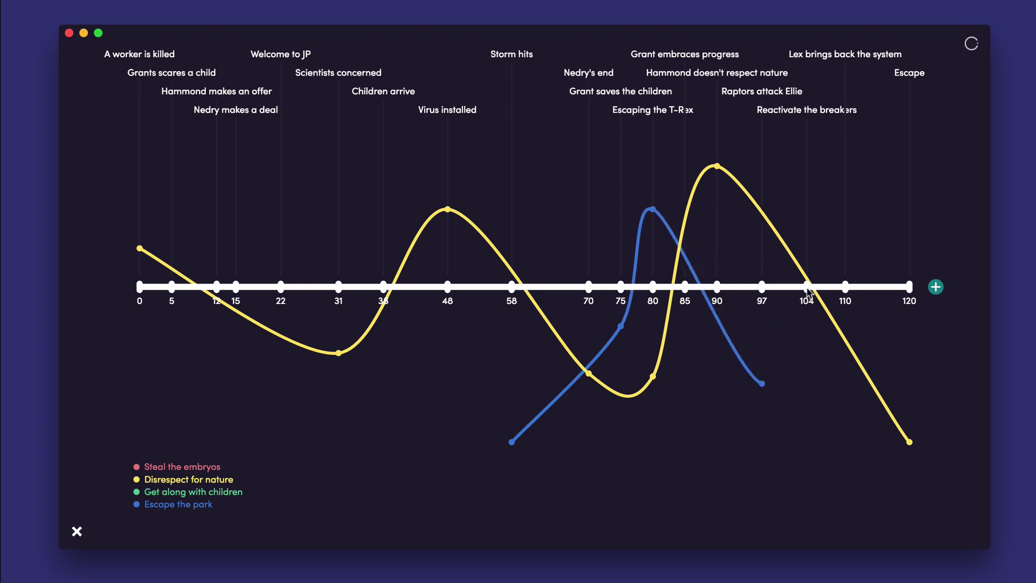
left_click(807, 287)
left_click(802, 198)
left_click_drag(807, 216, 807, 332)
left_click(845, 287)
left_click(847, 196)
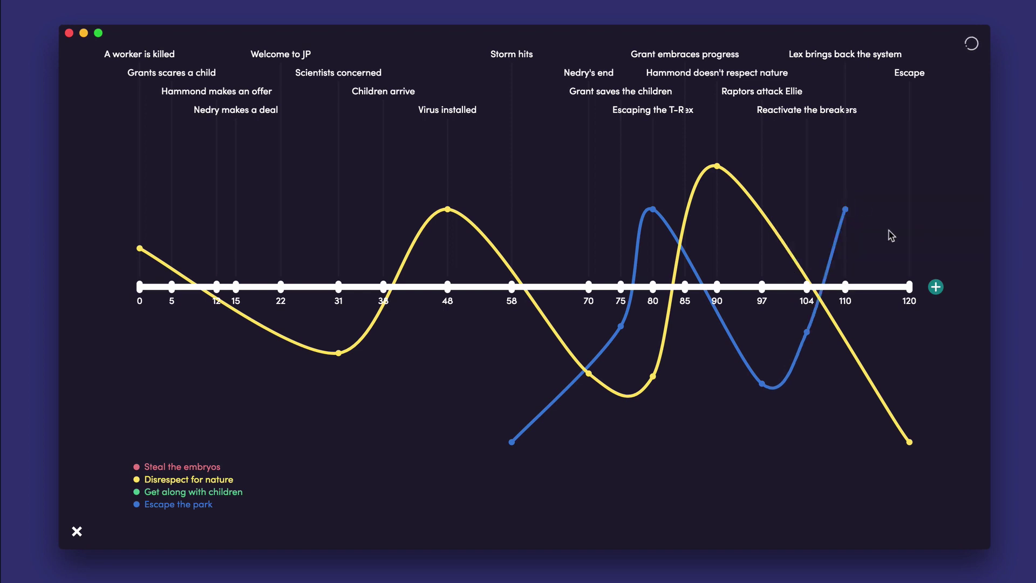
left_click(909, 286)
left_click(899, 216)
left_click_drag(909, 209, 909, 77)
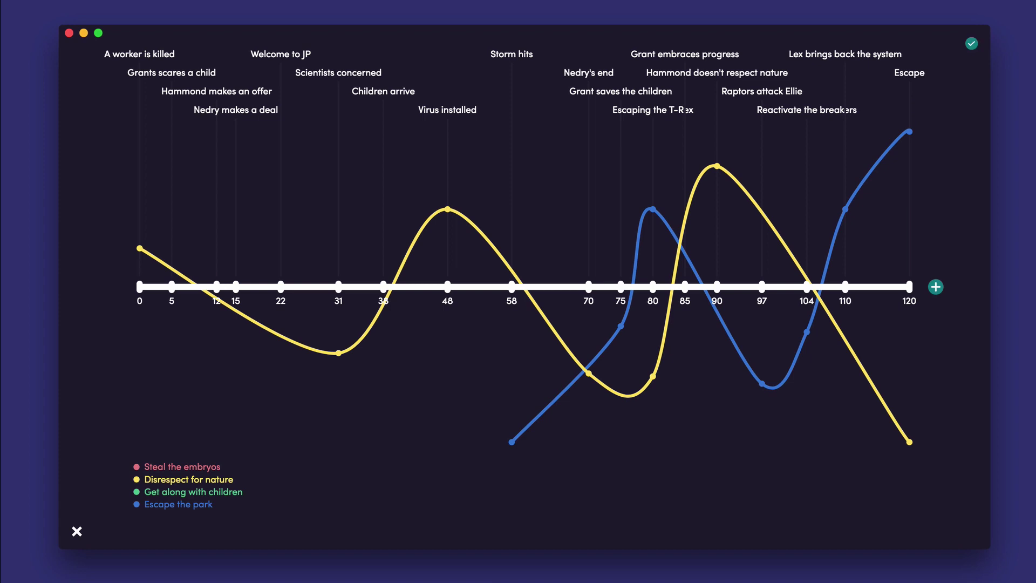
Drag the 'Hammond doesn't respect nature' marker from beat 90 to 91, taking the yellow peak along.
mouse_move(718, 288)
left_mouse_down()
mouse_move(556, 287)
mouse_move(724, 292)
left_mouse_up()
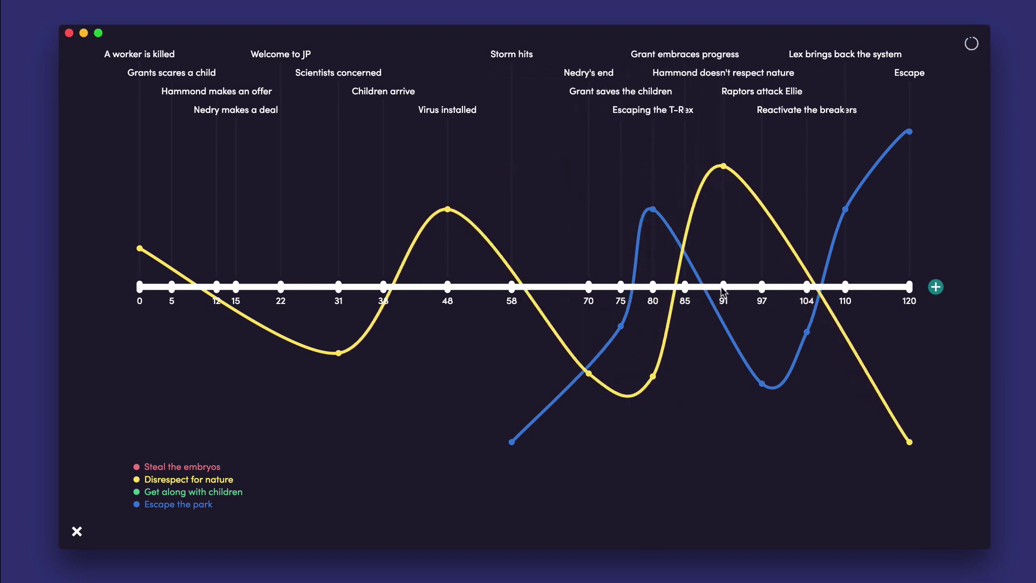